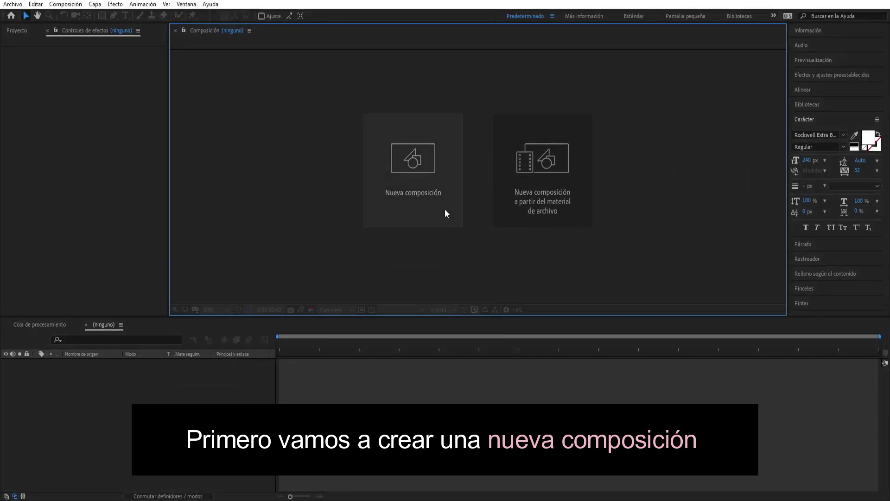
- Create the 'Mundo' composition at 1920×1080, 30 fps, lasting 0:00:10:00
click(445, 214)
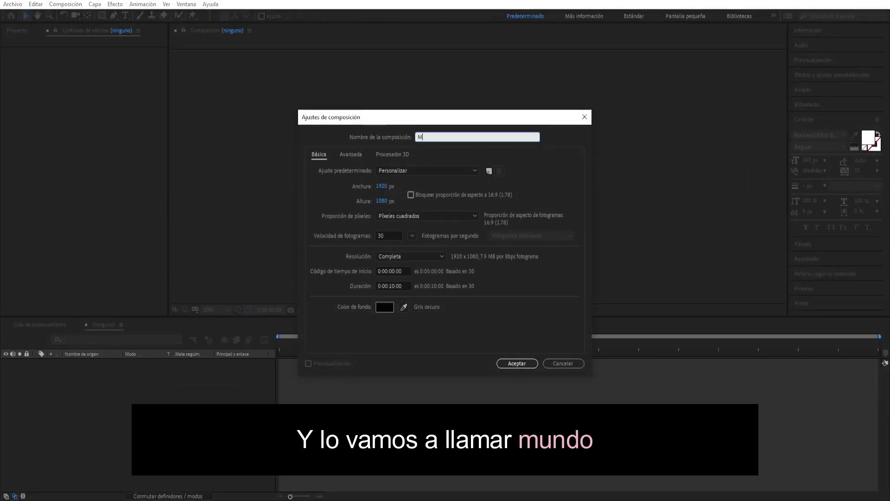
text(Mundk)
key(BackSpace)
text(o)
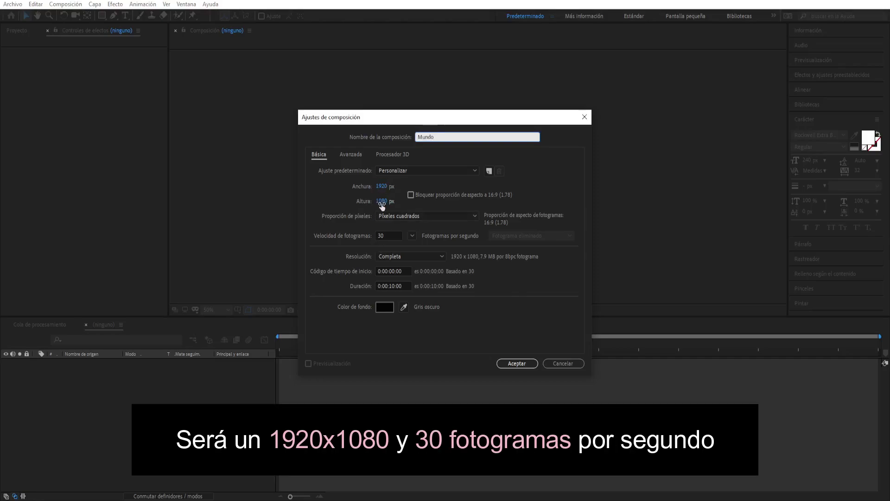
click(403, 206)
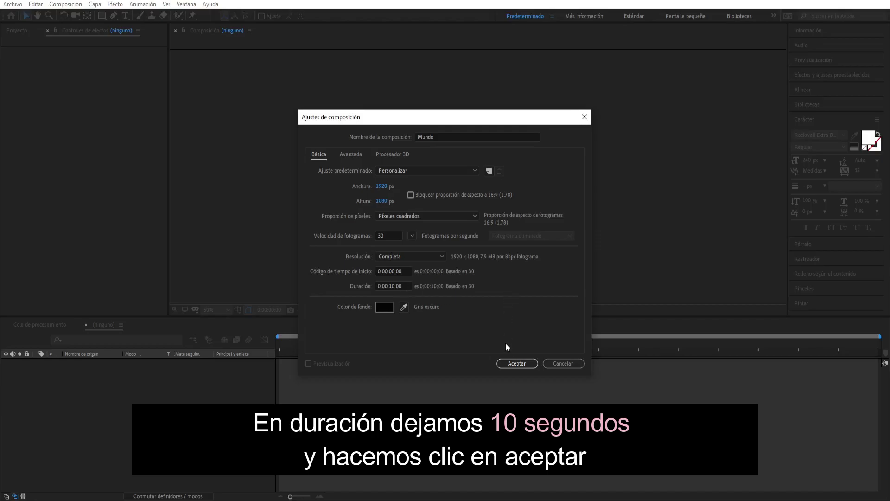
click(514, 363)
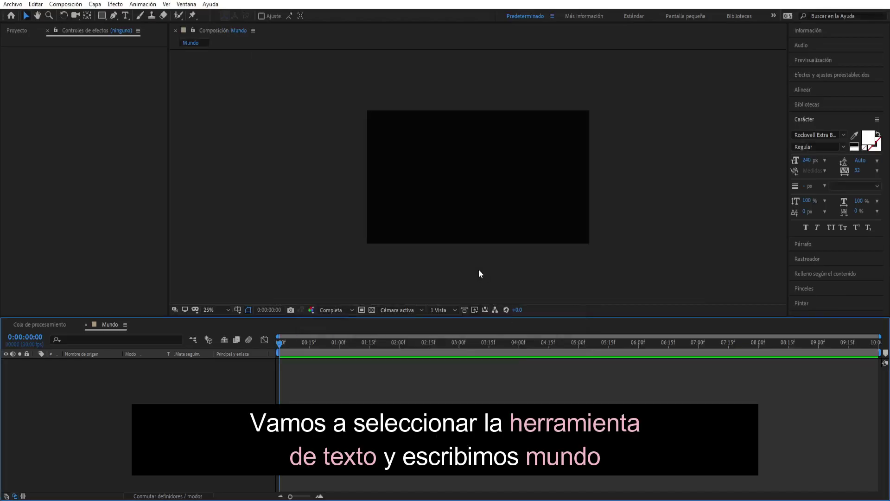
- Add a text layer reading 'MUNDO' in the composition viewer
click(128, 15)
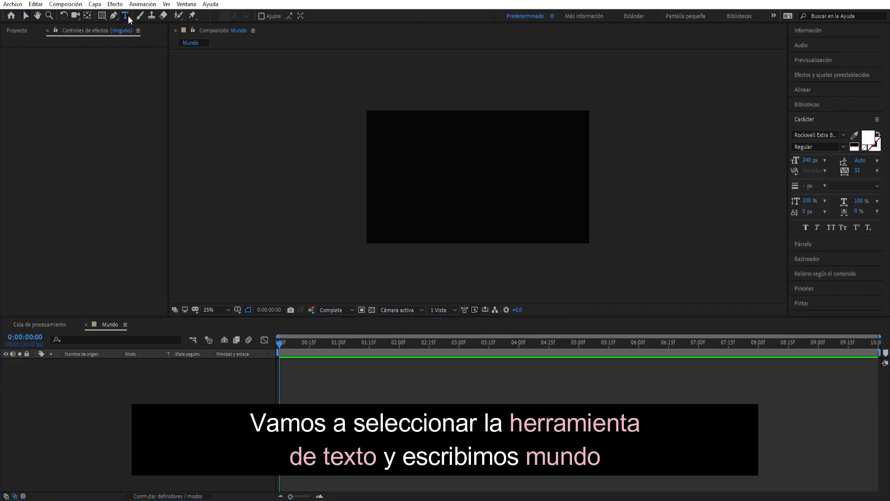
click(427, 186)
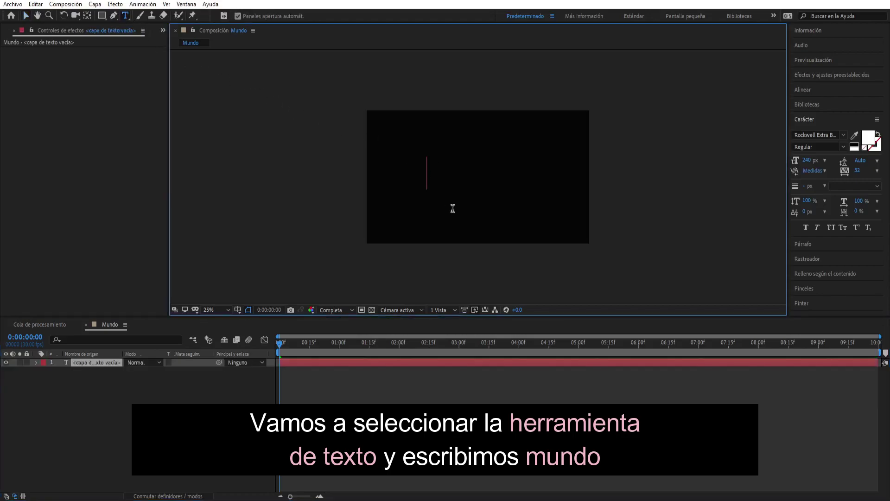
text(MU)
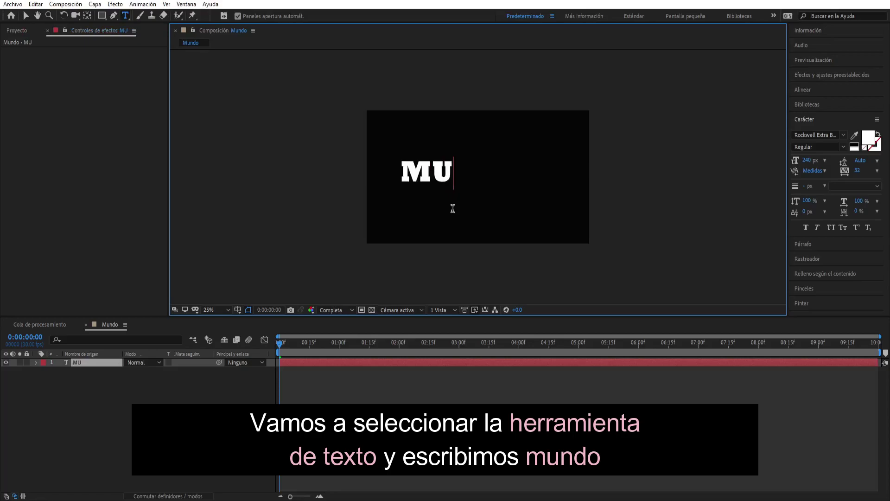
text(NDO)
key(Escape)
- Align the MUNDO layer to the composition's horizontal and vertical centre
key(v)
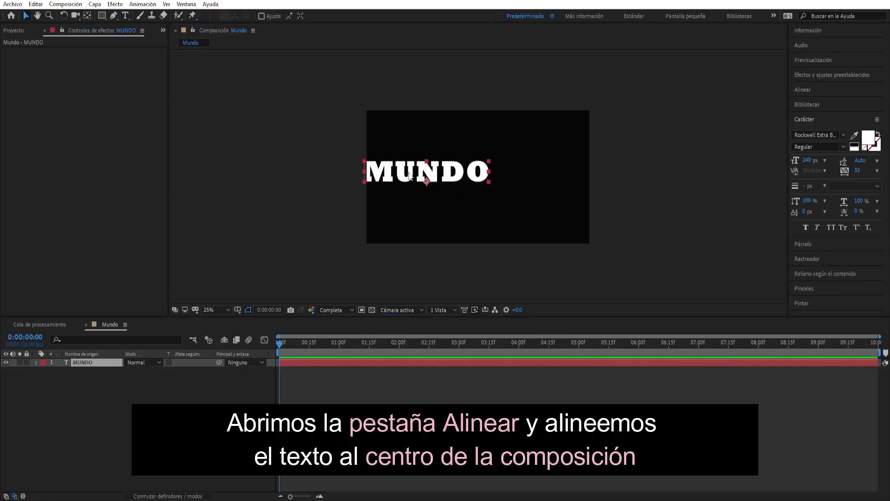
click(802, 89)
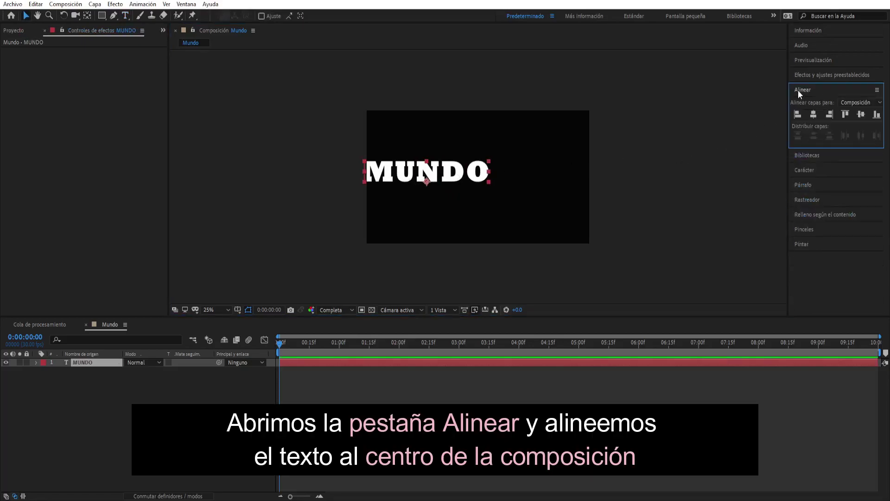
click(811, 114)
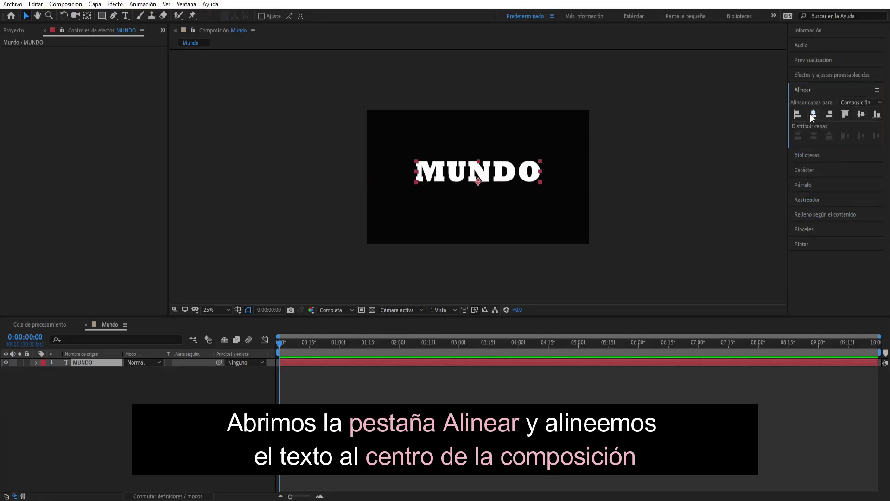
click(861, 114)
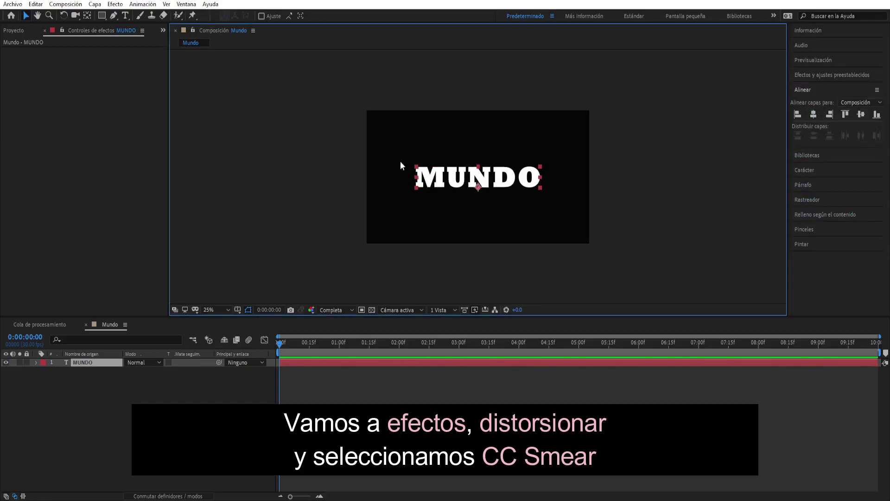
- Apply Distorsionar > CC Smear to the MUNDO text layer
click(115, 4)
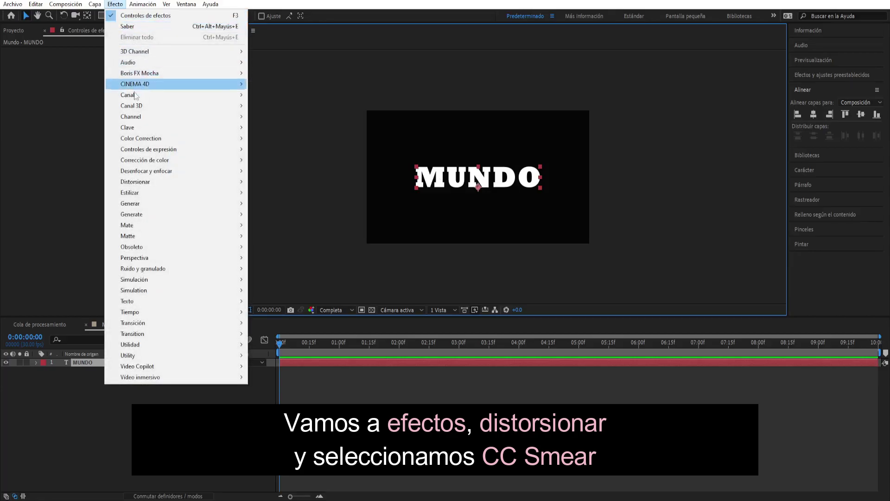
mouse_move(138, 182)
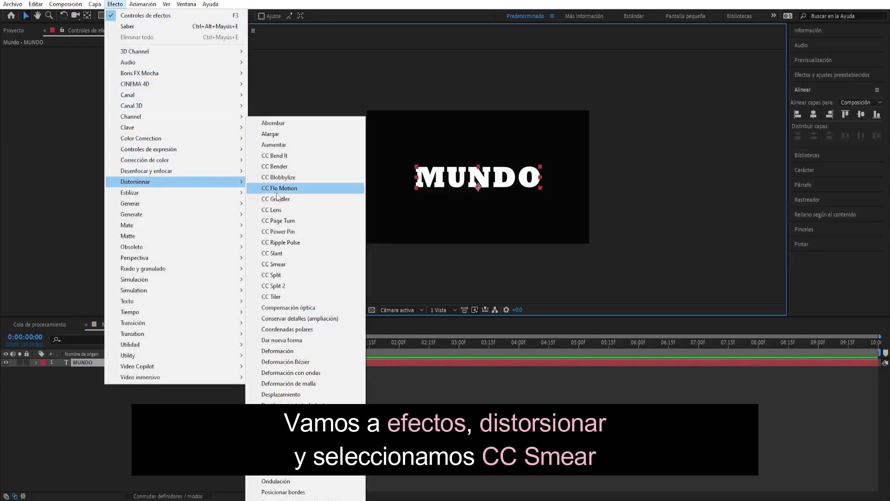
click(299, 265)
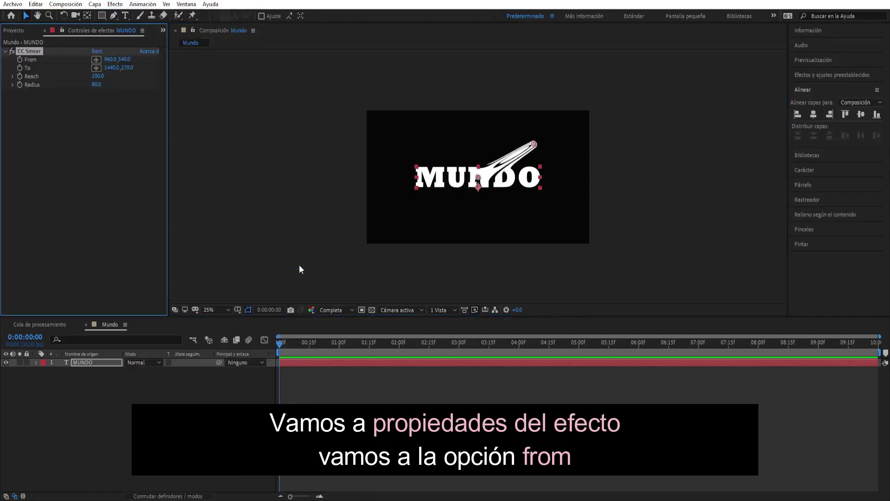
- Set CC Smear's From point to 1022, 592 on the edge of the N
key(shift+slash)
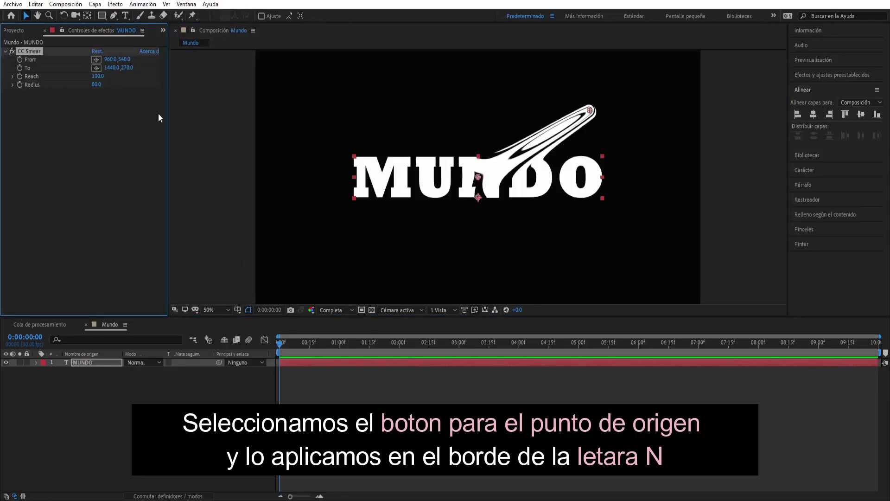
click(96, 59)
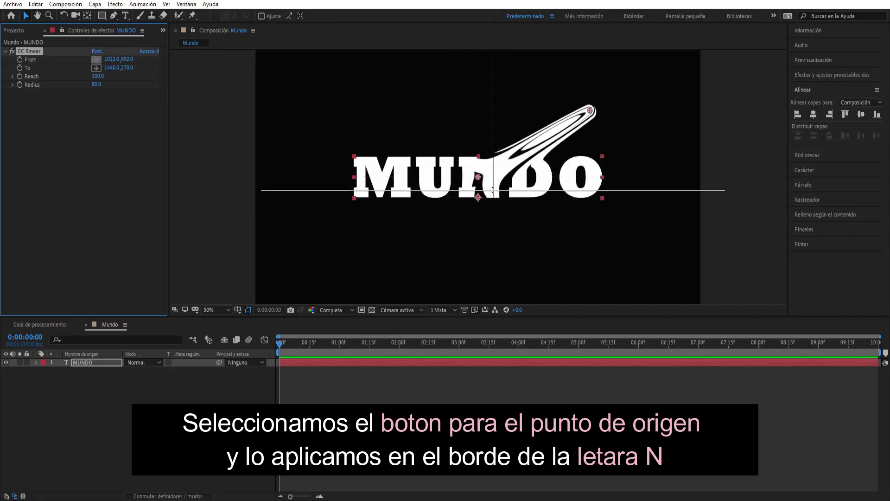
click(492, 190)
key(comma)
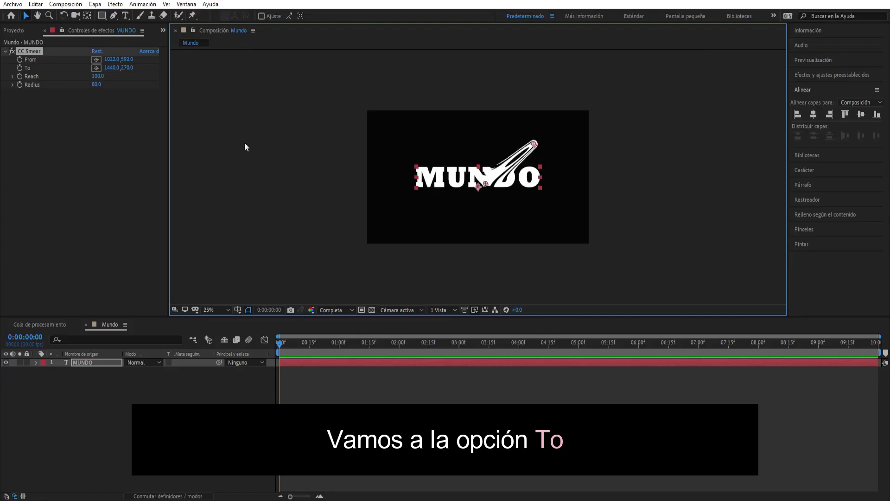
- Place CC Smear's To point at 1032, 1104 below the frame, lined up under From
click(97, 67)
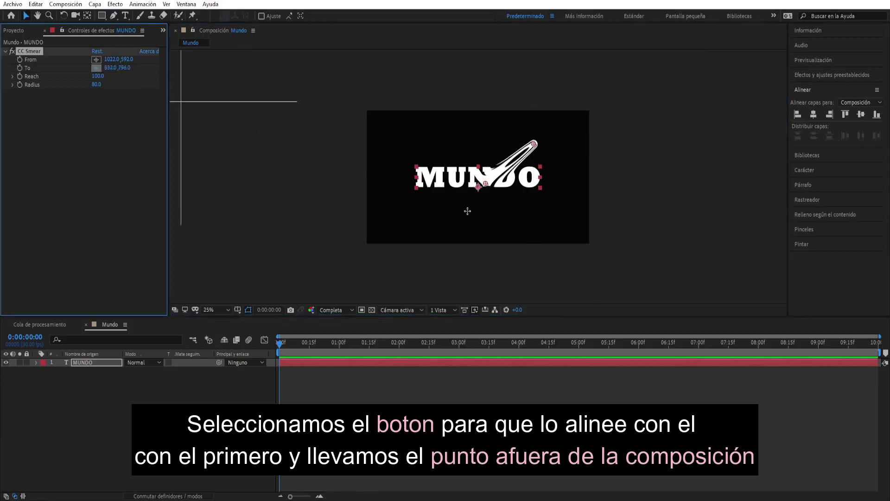
click(488, 243)
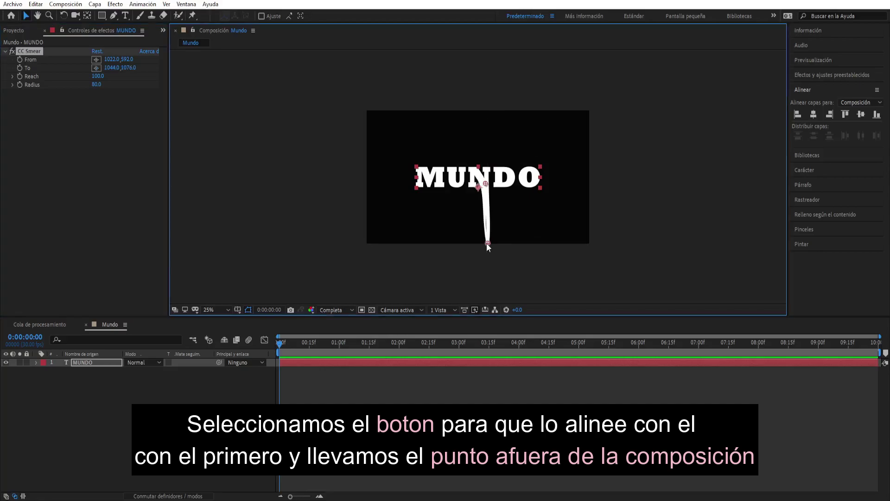
drag(488, 243, 486, 248)
drag(485, 184, 486, 187)
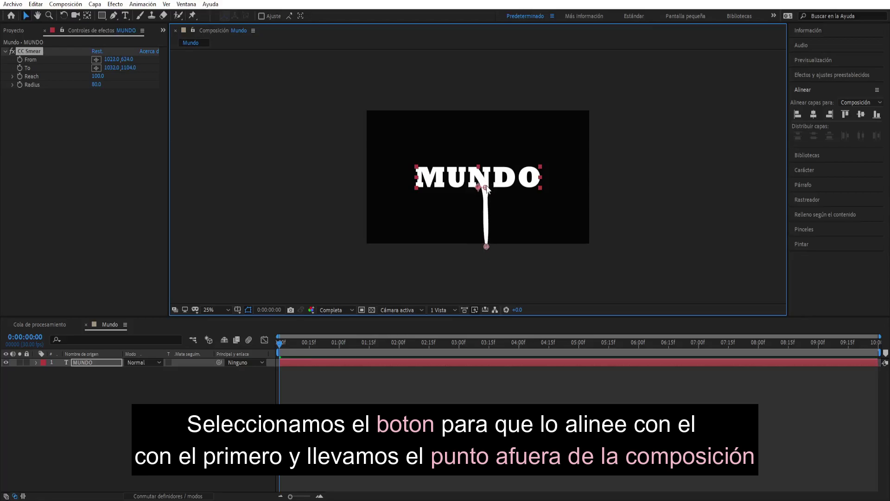
key(shift+slash)
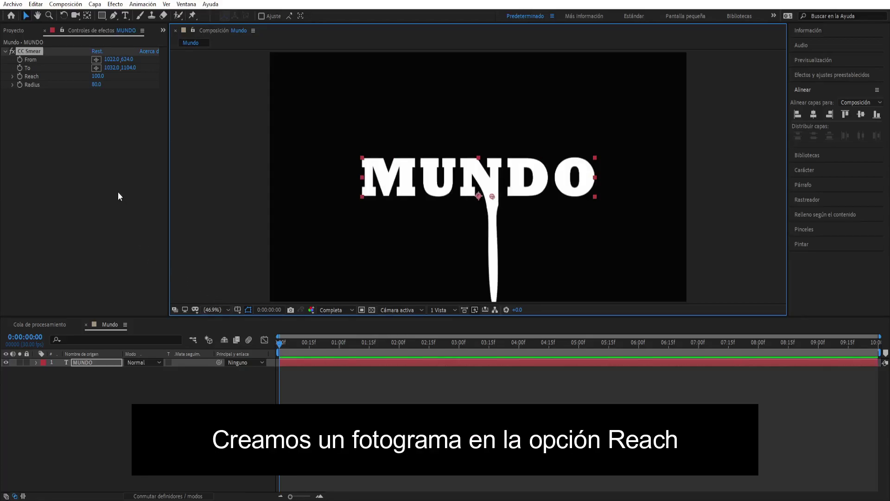
- Keyframe CC Smear Reach at 0 at the start and 600 at 0:00:02:00
click(18, 77)
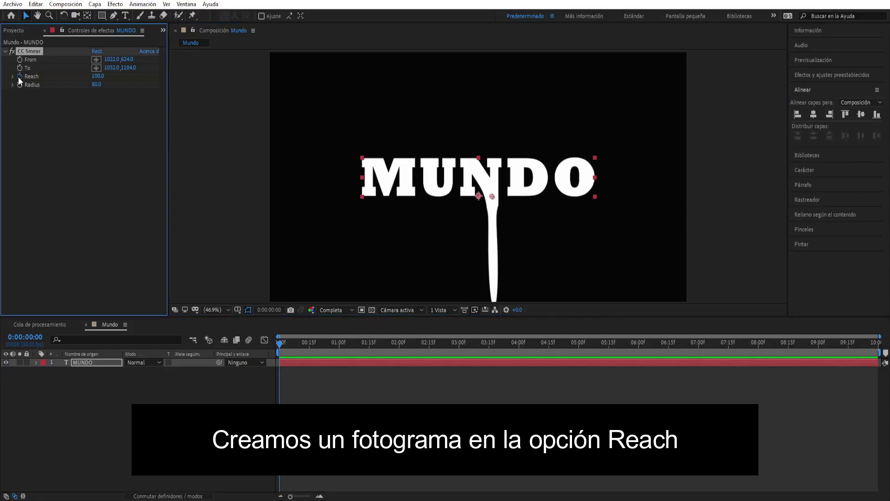
click(399, 343)
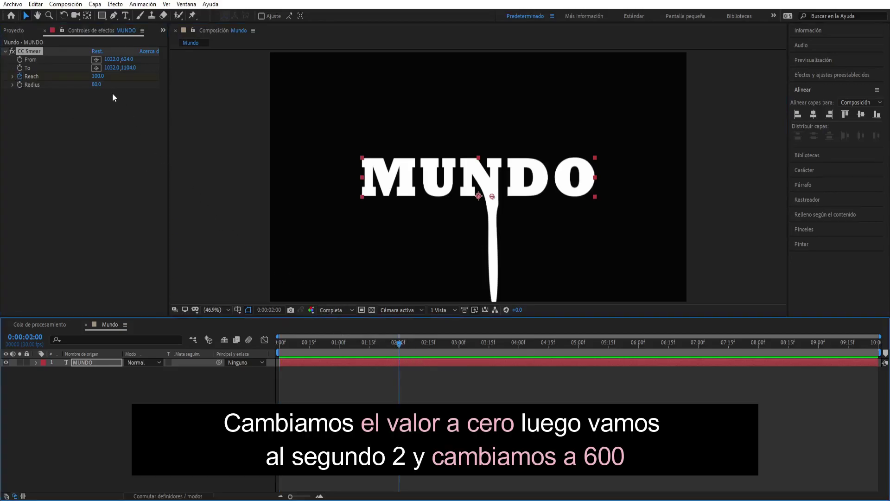
click(98, 76)
text(600)
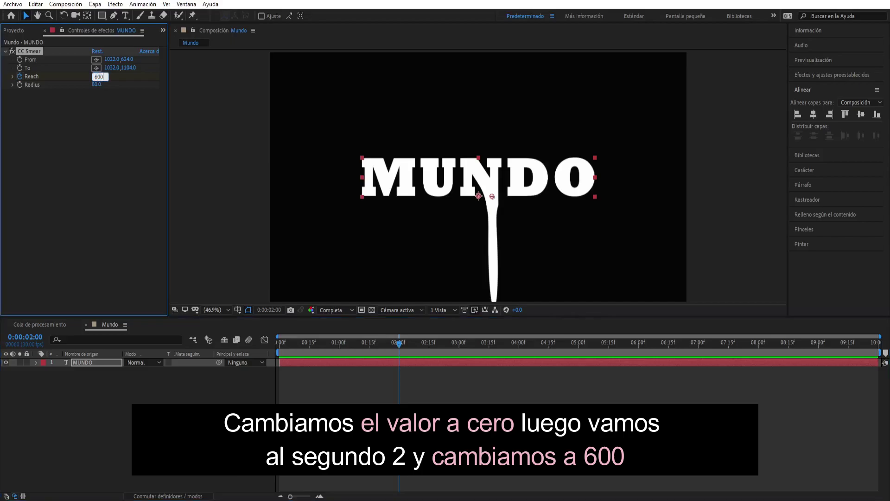
click(106, 138)
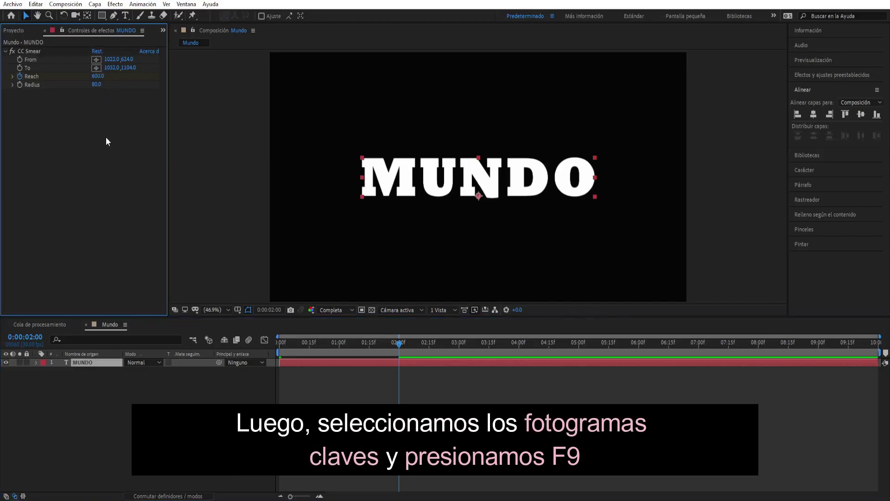
click(106, 411)
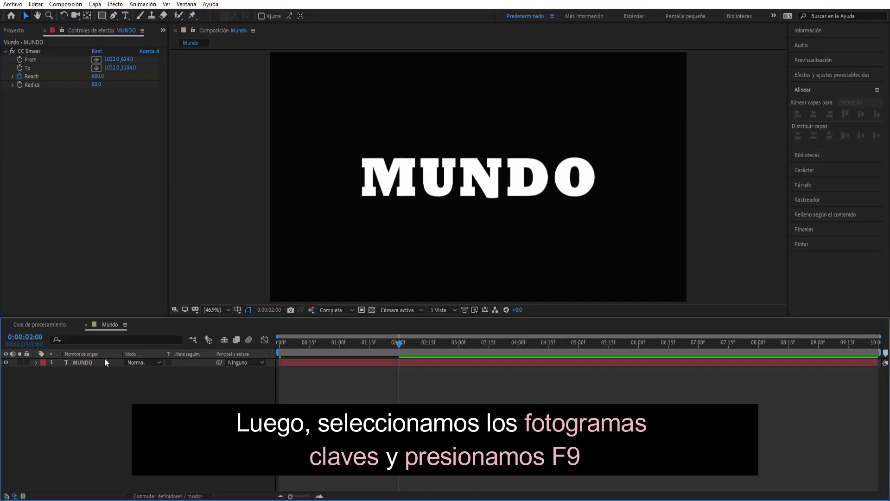
- Apply Easy Ease (F9) to both Reach keyframes
key(u)
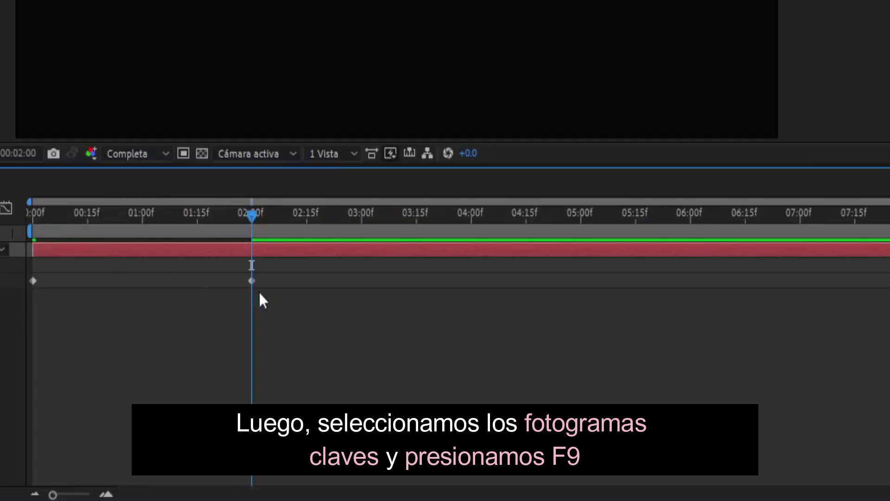
drag(259, 293, 25, 267)
key(F9)
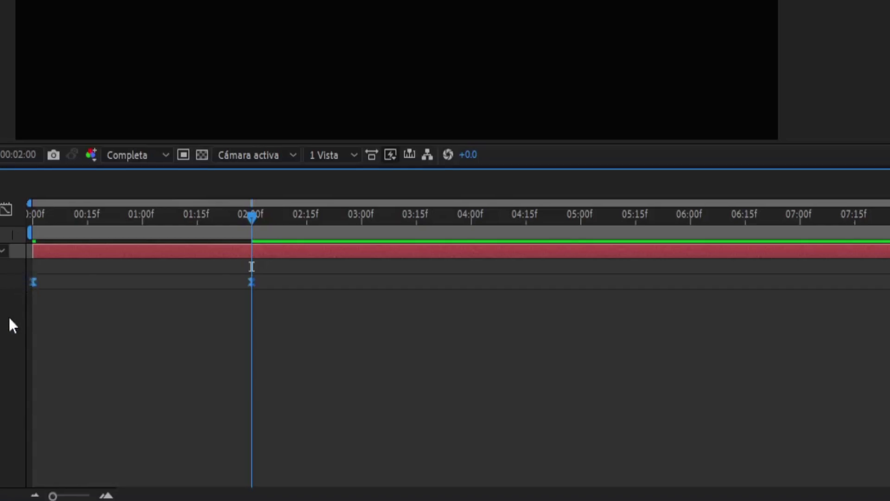
- In the Graph Editor, extend the first keyframe's influence so the drip accelerates late
click(6, 209)
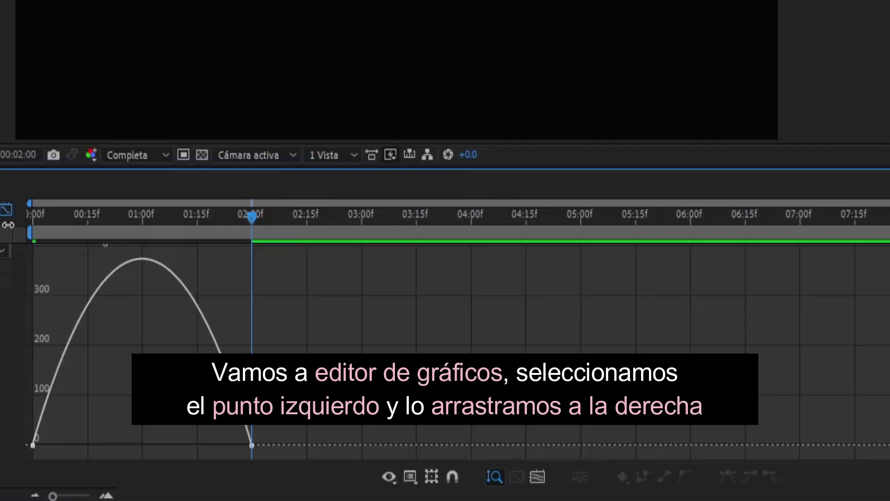
click(32, 445)
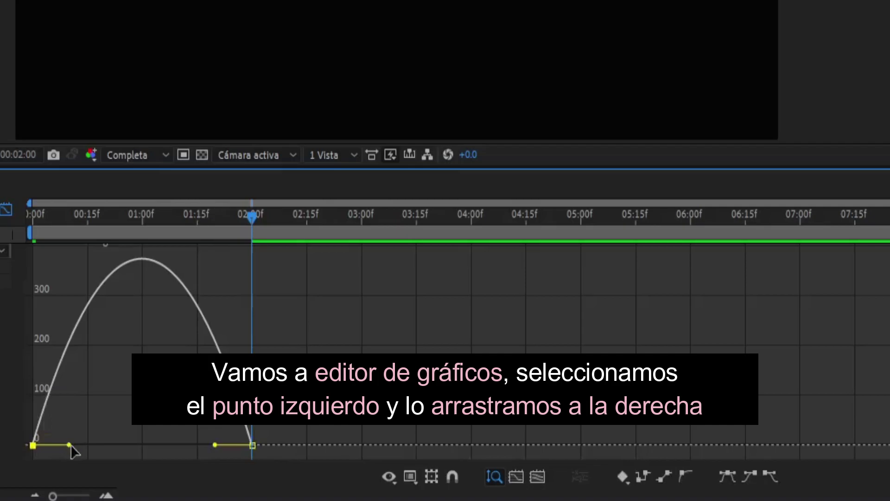
drag(68, 444, 232, 444)
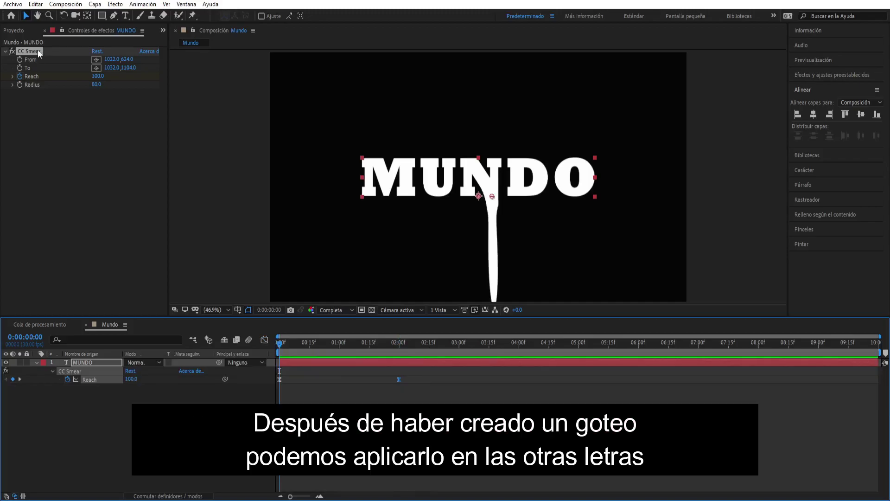
click(38, 51)
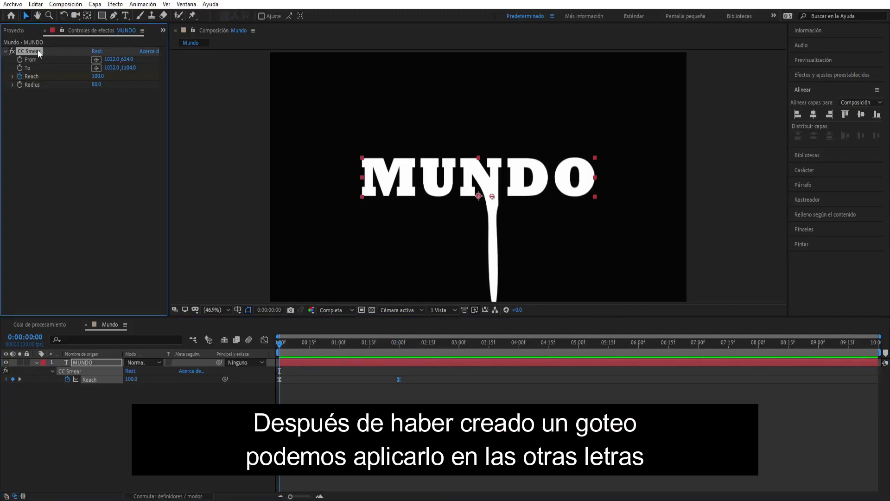
- Duplicate CC Smear as CC Smear 2, with From on the M and To straight below
key(ctrl+d)
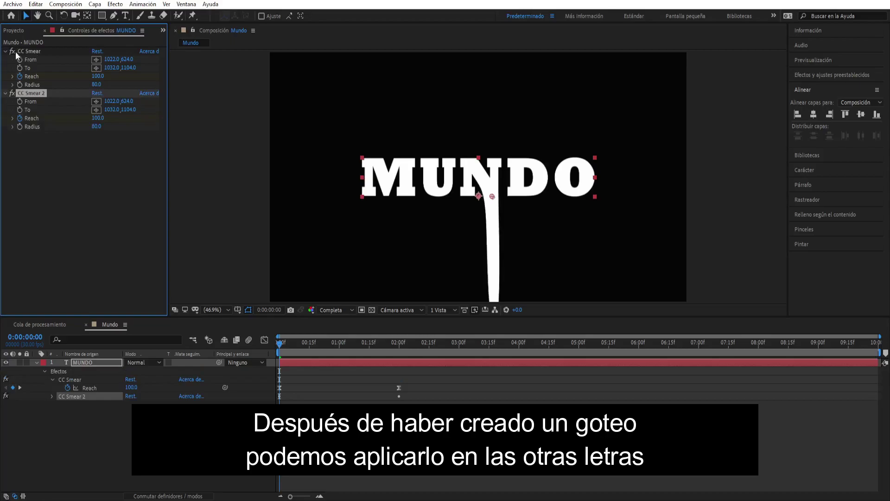
click(6, 52)
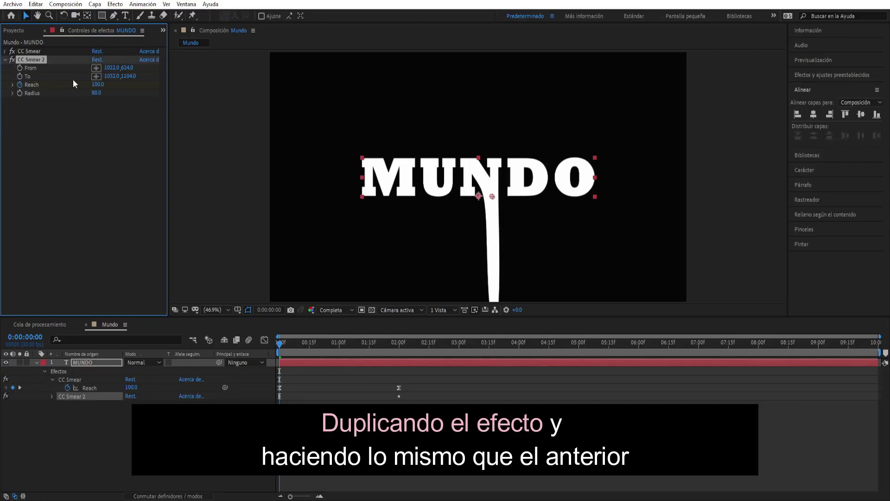
click(96, 67)
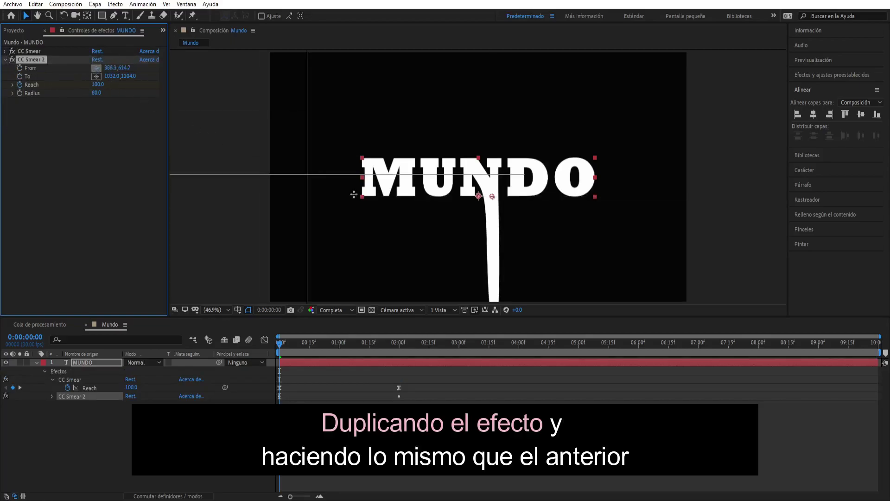
click(406, 191)
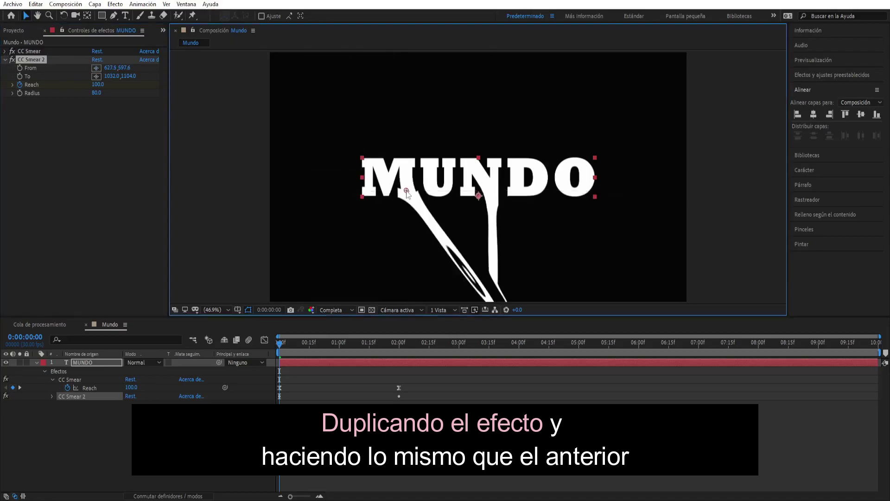
click(96, 76)
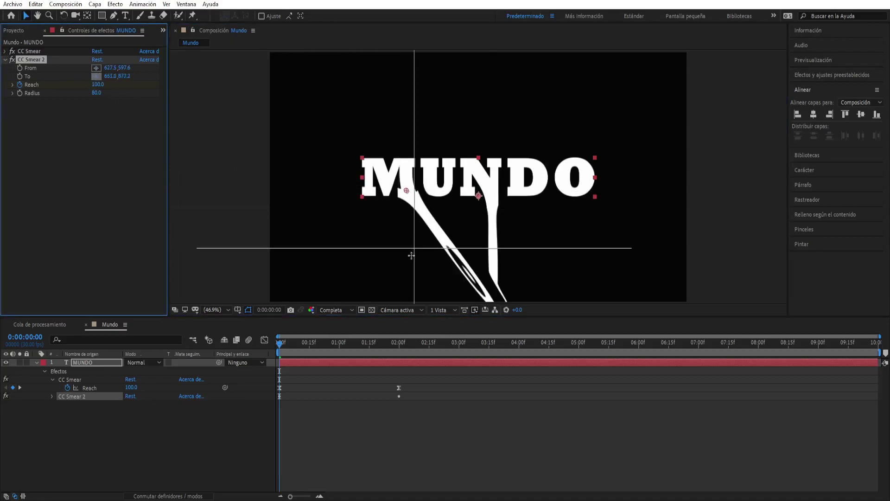
click(407, 286)
drag(407, 191, 386, 194)
drag(407, 287, 386, 287)
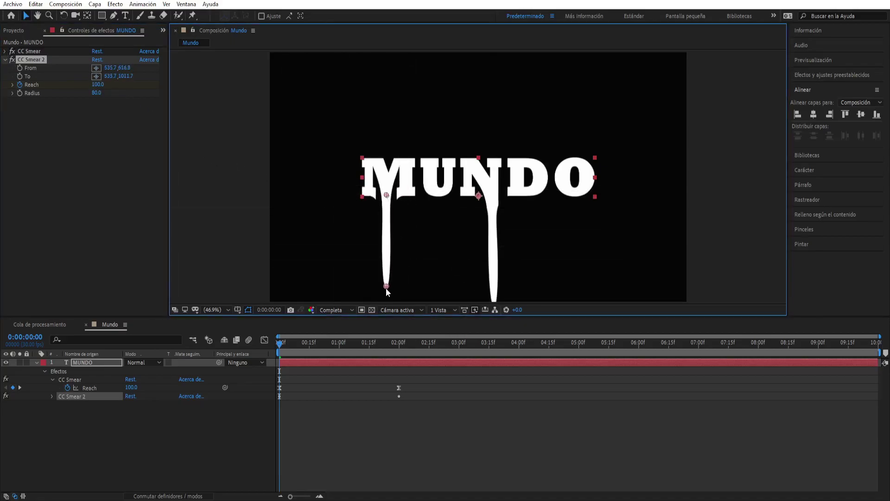
- Duplicate again as CC Smear 3 dripping under the O, and show both copies' timeline properties
key(ctrl+d)
click(5, 60)
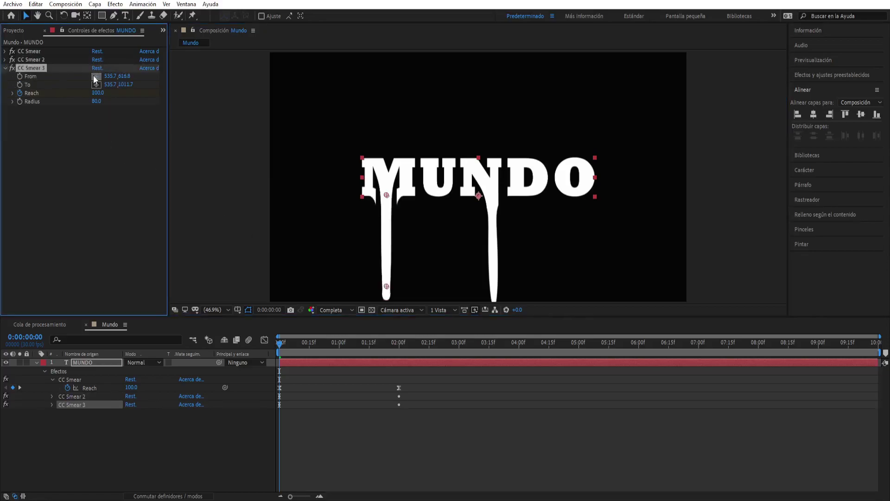
click(96, 76)
click(575, 192)
click(96, 85)
click(574, 232)
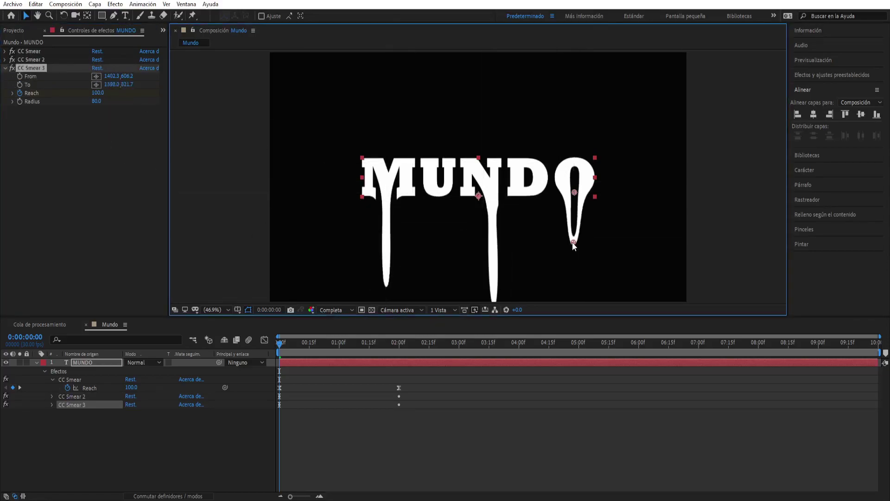
click(31, 60)
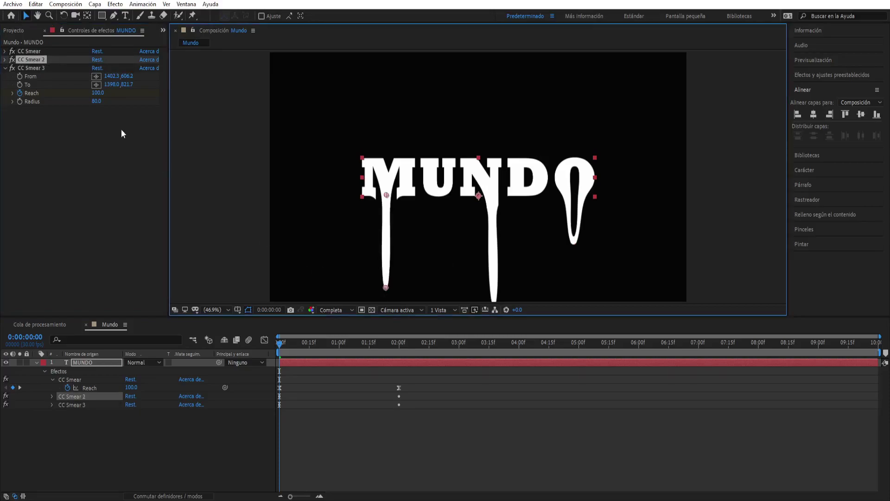
click(52, 396)
click(52, 446)
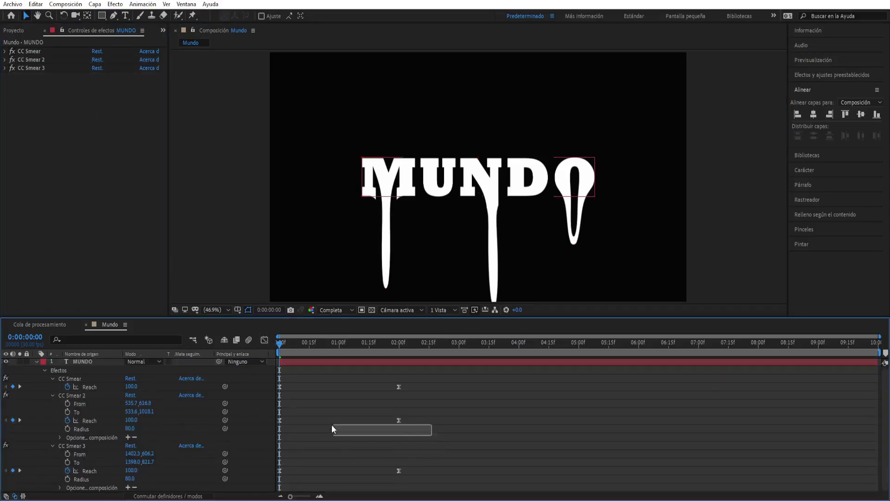
- Shift CC Smear 2 and 3 Reach keyframes five and ten frames later to stagger the drips
key(space)
mouse_move(332, 429)
mouse_down()
mouse_move(285, 422)
mouse_move(295, 421)
mouse_up()
key(space)
key(Page_Down)
key(Page_Down)
key(Page_Down)
click(89, 470)
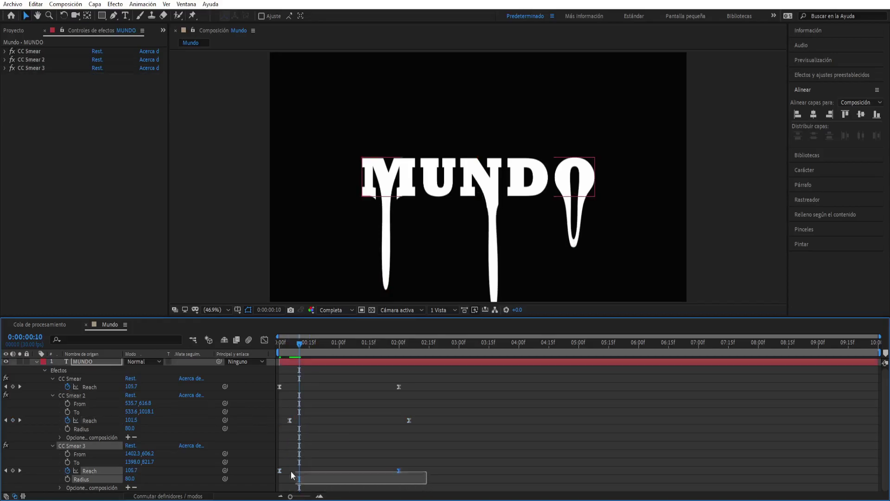
drag(291, 471, 288, 471)
click(52, 446)
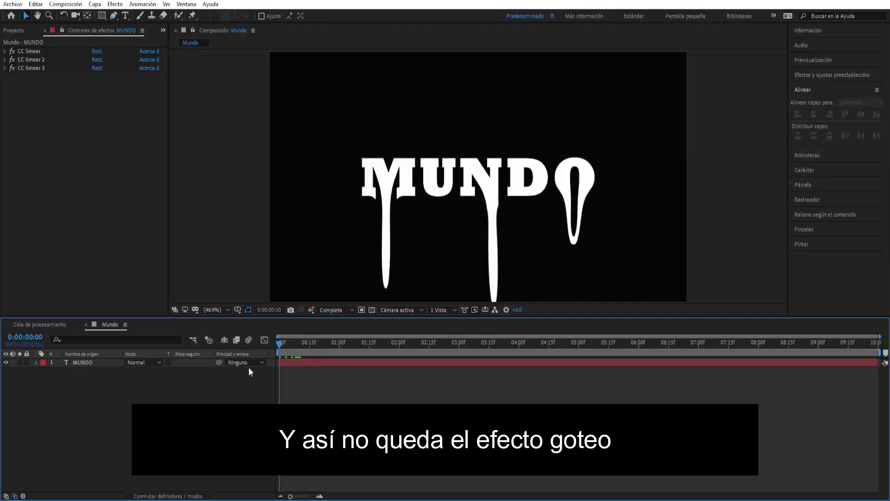
- Preview the drips, scrubbing from the 3-second mark back to the first frame
key(space)
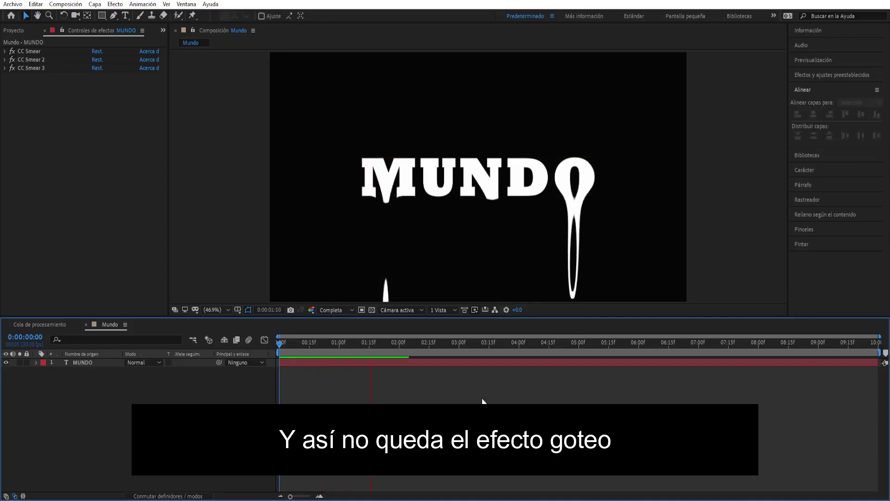
click(463, 344)
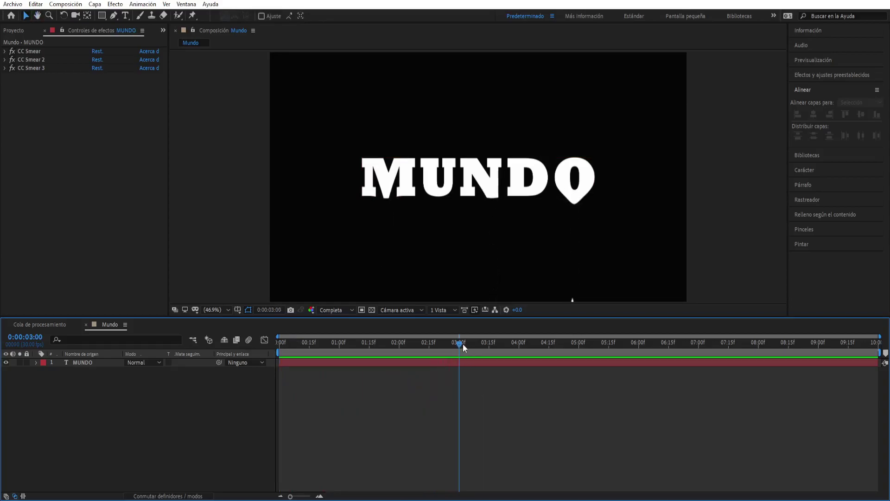
drag(463, 343, 244, 344)
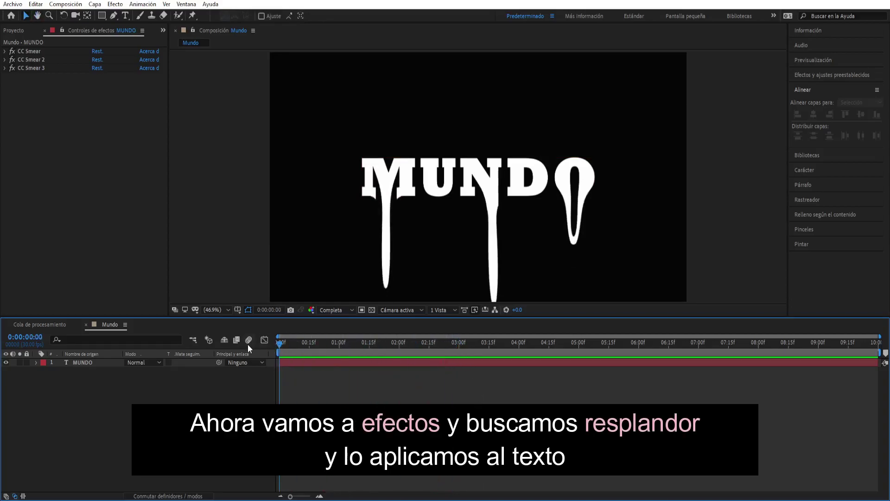
- Search 'Resp' in Effects & Presets and apply Resplandor (Glow) to the MUNDO text
click(807, 75)
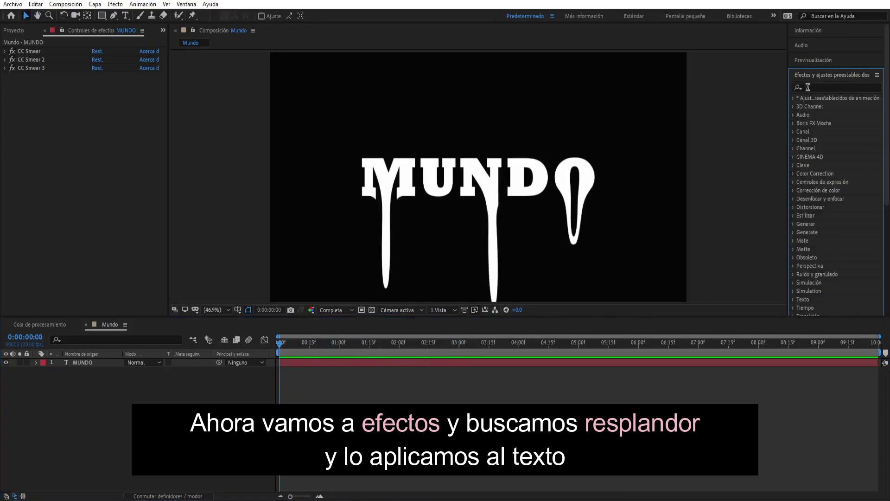
click(807, 87)
text(Resp)
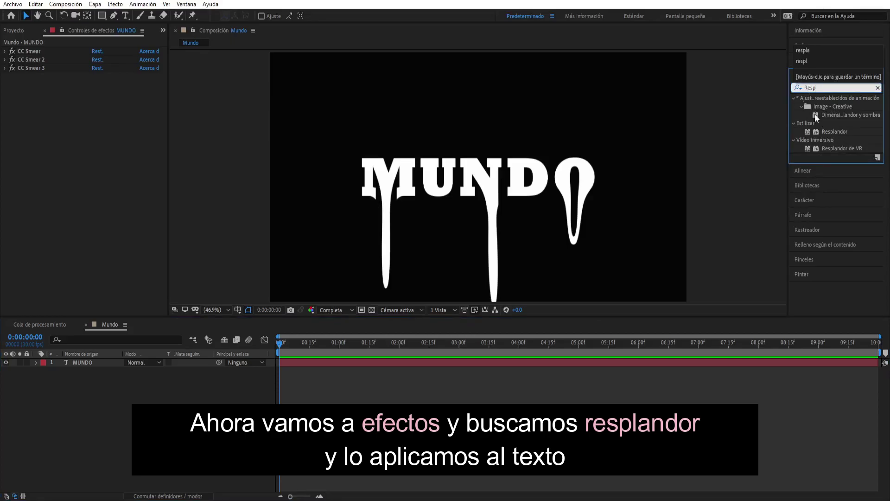
drag(821, 131, 519, 186)
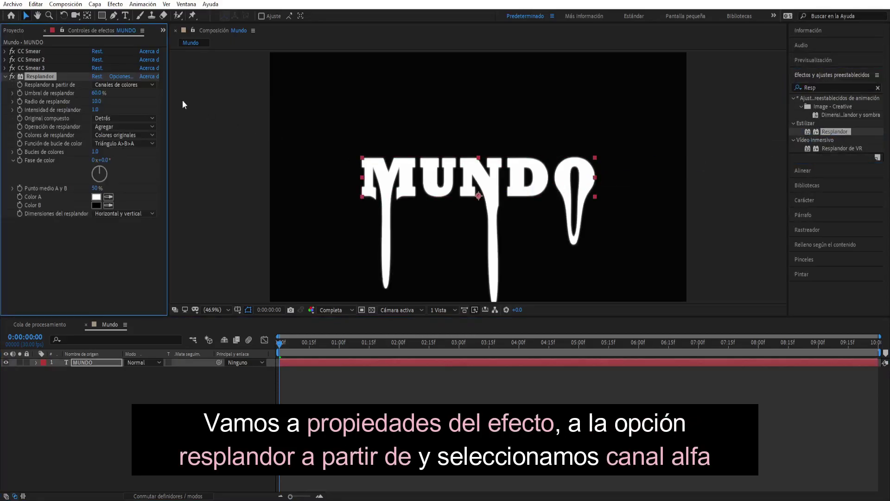
- Base the glow on Alpha Channel with 0% threshold and a radius of 33
click(150, 86)
click(147, 93)
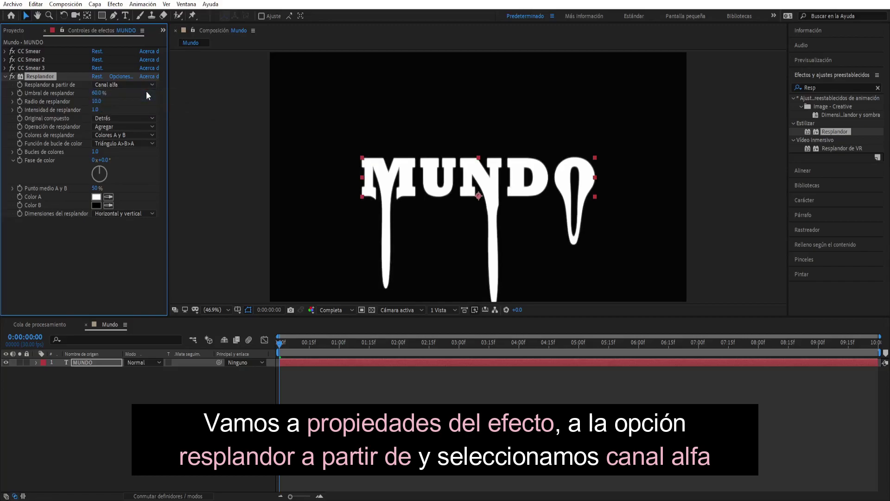
click(100, 92)
text(0)
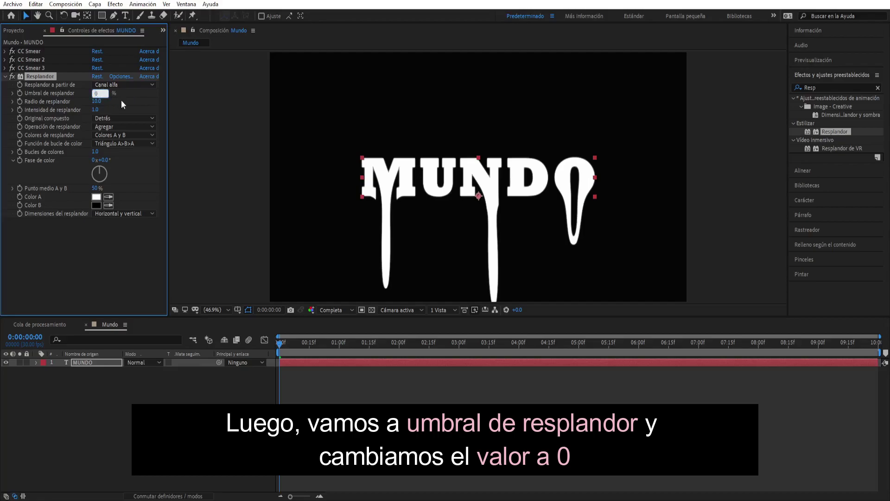
key(Return)
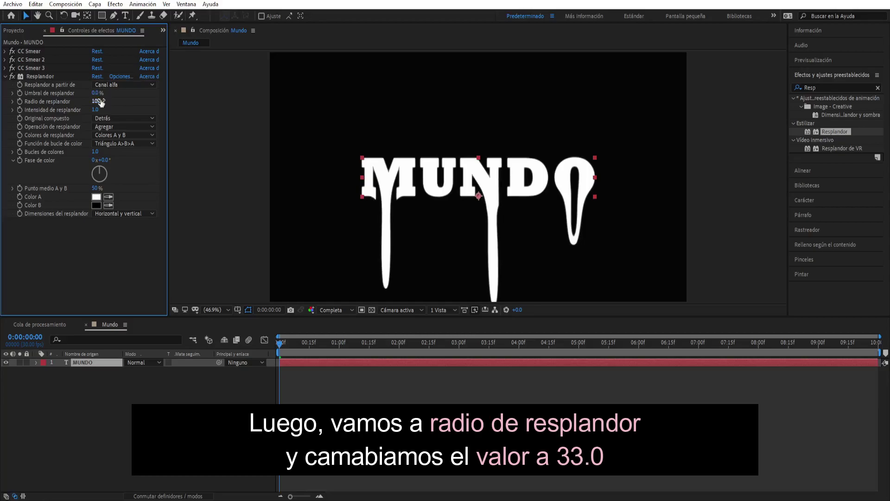
click(101, 100)
text(33)
key(Return)
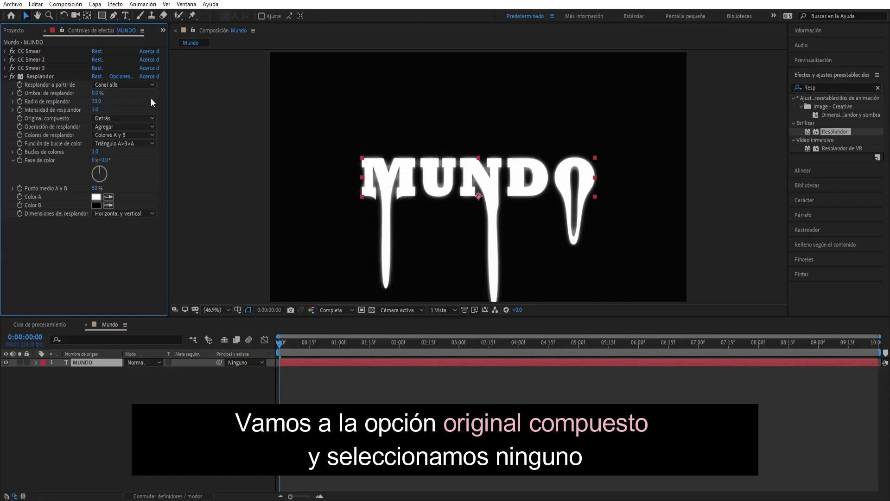
- Set glow Composite Original to None and Color Looping to Triangle B>A>B, then adjust Color Phase
click(146, 118)
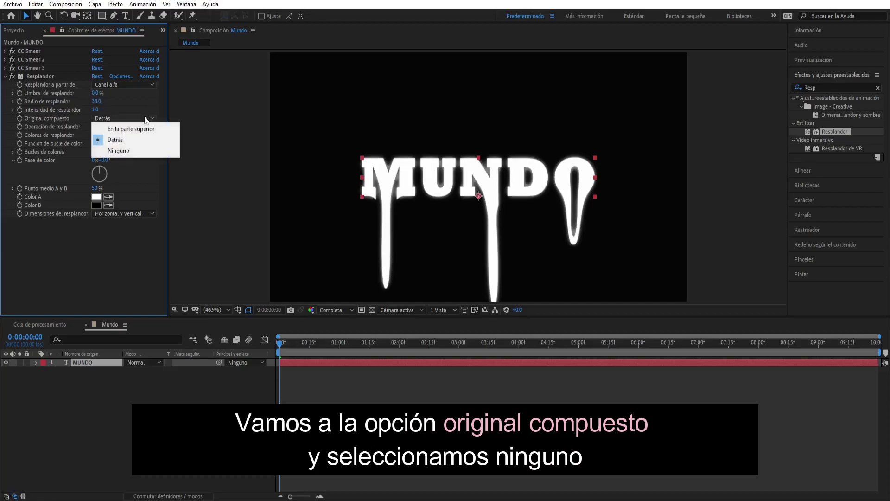
click(135, 155)
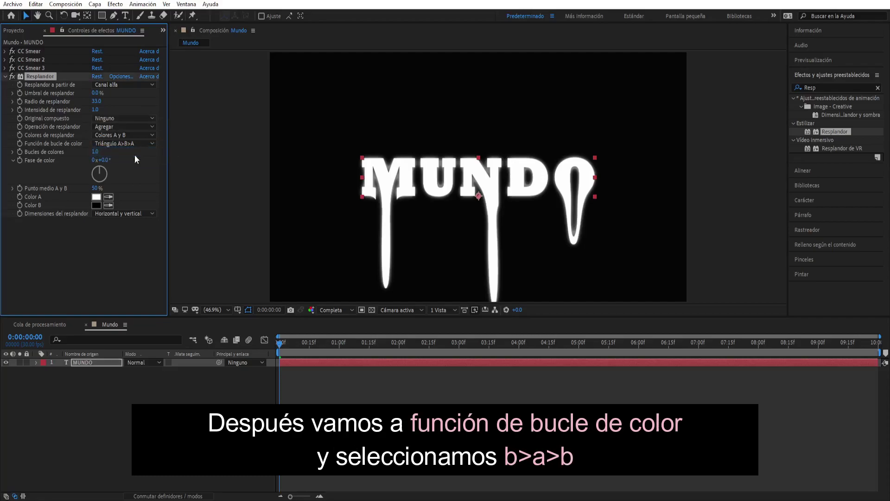
click(135, 144)
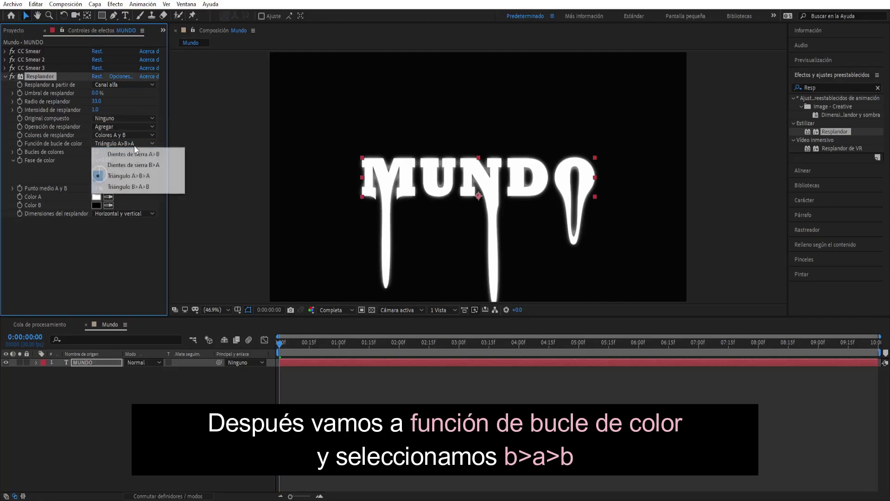
click(135, 185)
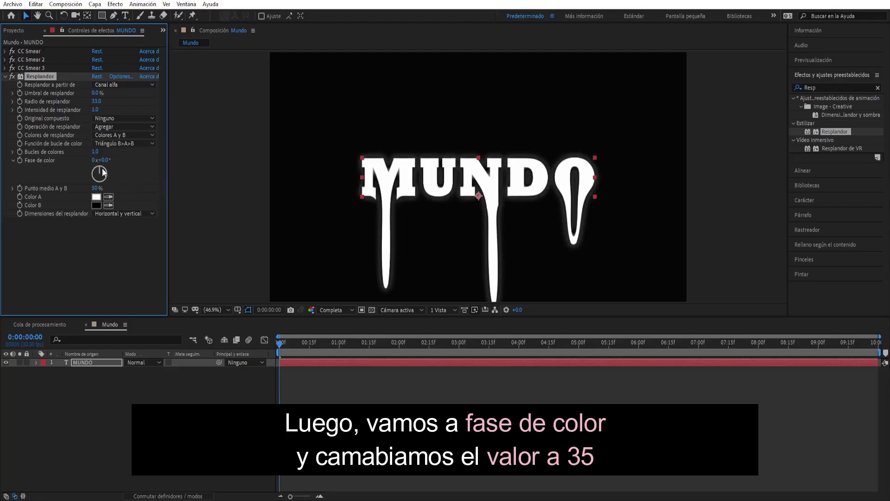
drag(103, 173, 106, 173)
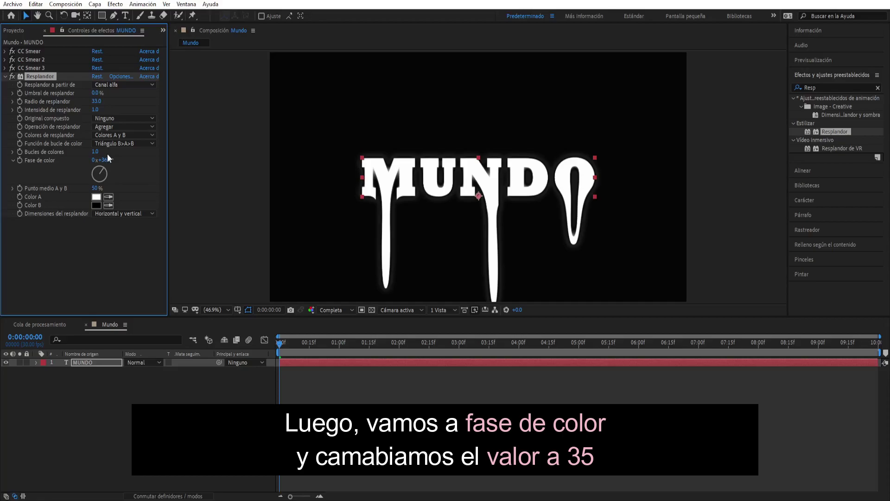
click(107, 158)
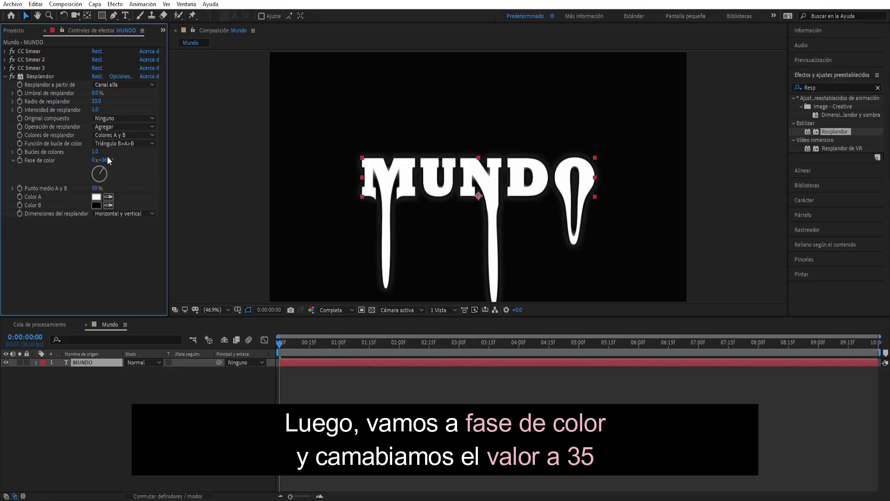
- Set the glow color phase to 35°, confirm grey AAA7AA as Color A, and select MUNDO
text(35)
click(146, 180)
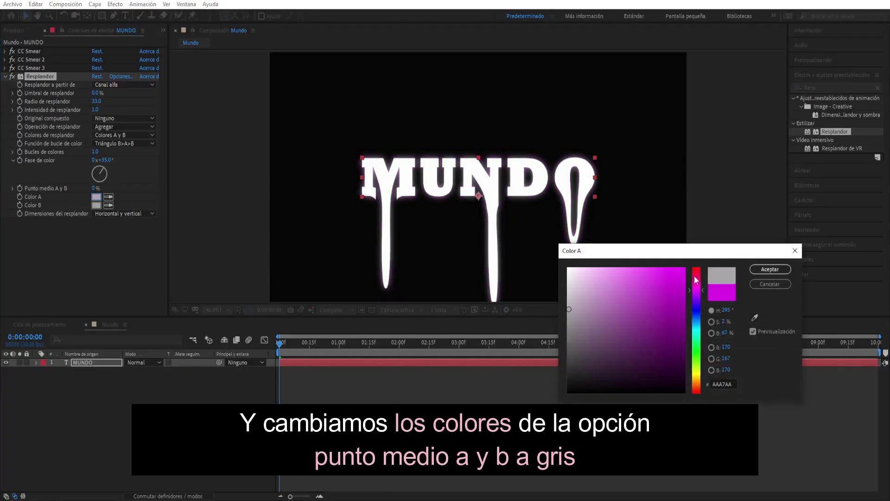
click(770, 269)
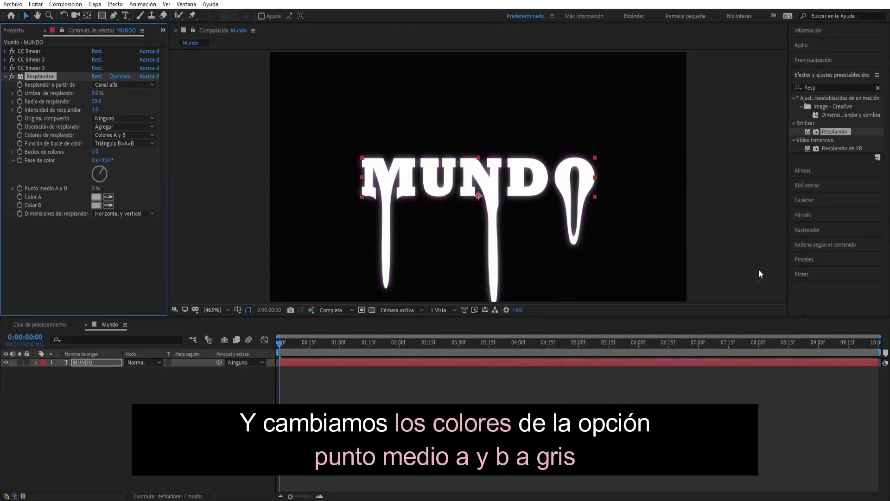
click(82, 361)
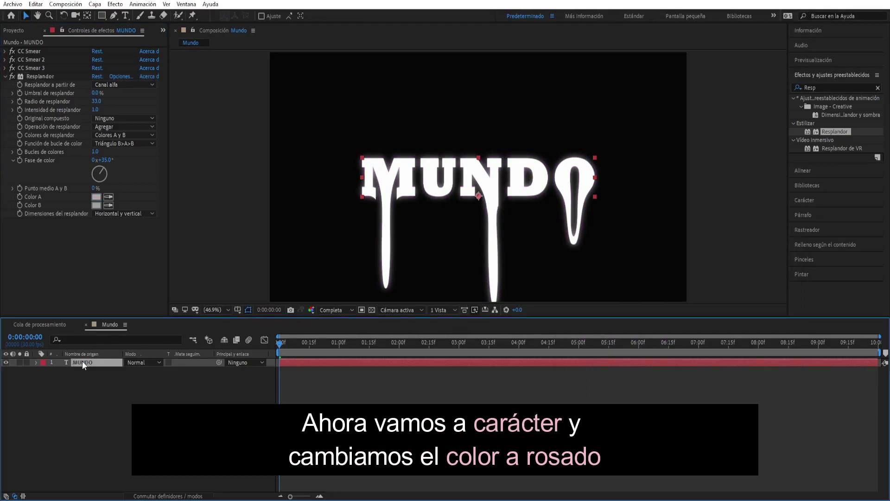
- Change the MUNDO text fill to a saturated magenta-pink (DF17EC) via the Character panel
click(799, 200)
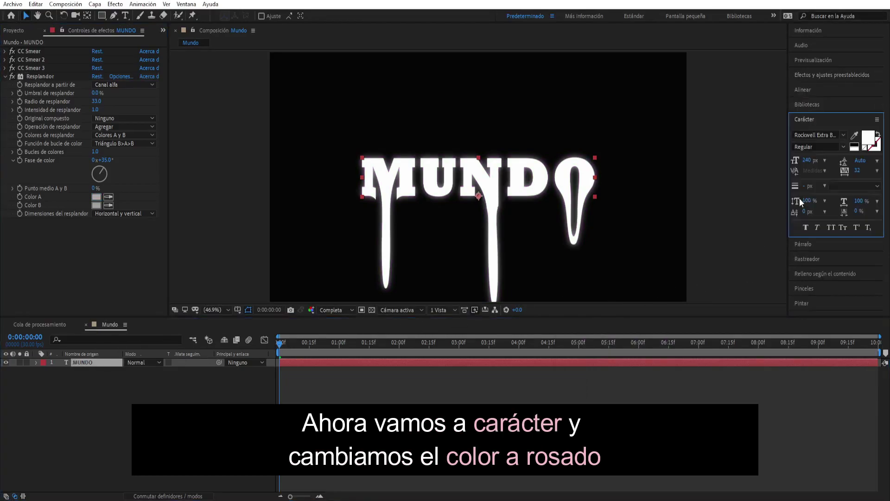
click(865, 145)
click(696, 290)
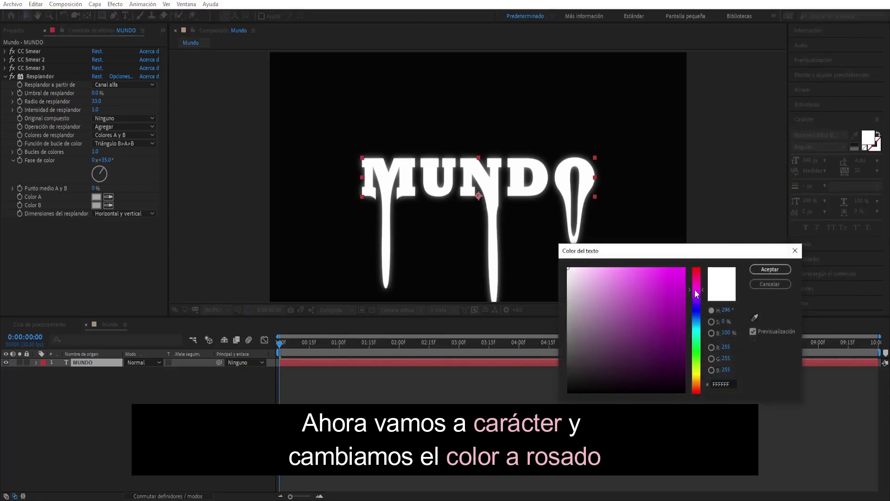
click(669, 285)
drag(669, 284, 684, 271)
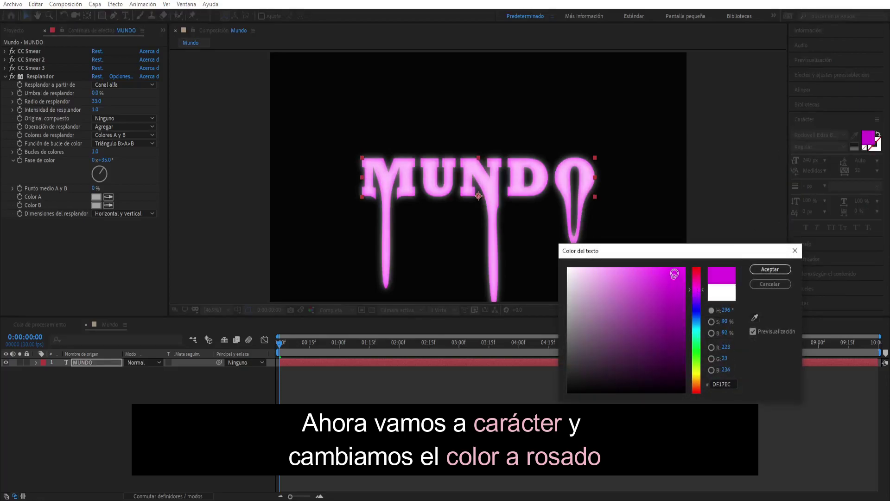